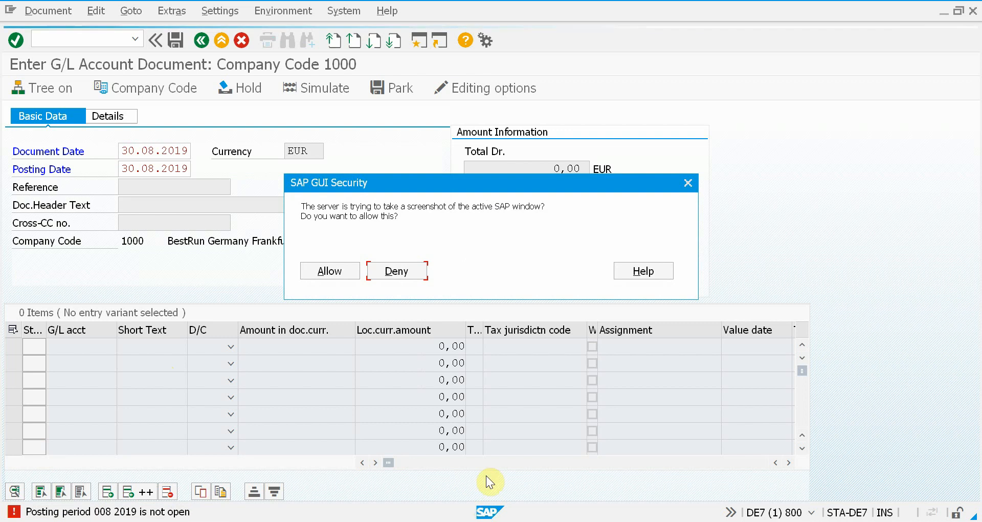
# Allow SAP GUI to capture a screenshot of the G/L account document screen
pyautogui.click(324, 270)
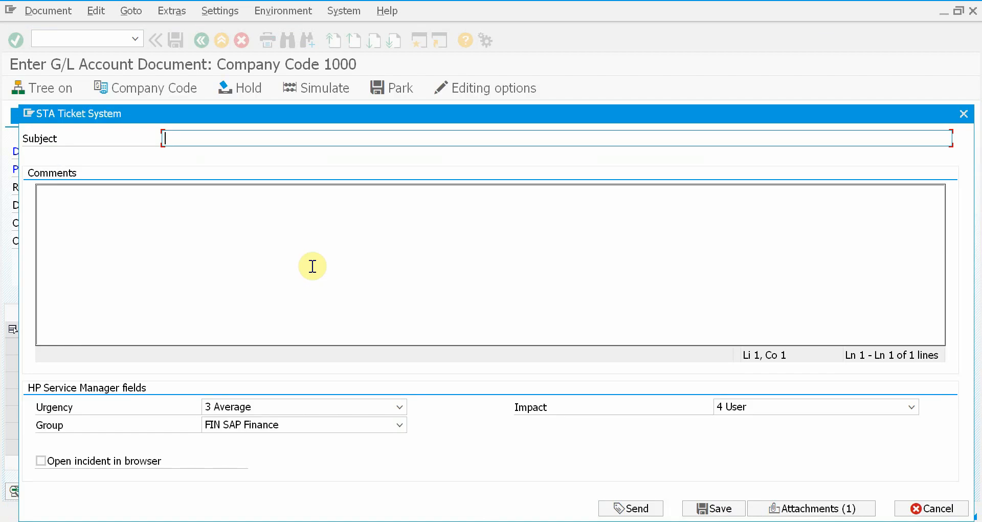
# Enter subject 'Cannot post document' and comment 'Test 1' in the ticket form
pyautogui.write('Cannot post document')
pyautogui.click(312, 266)
pyautogui.write('T')
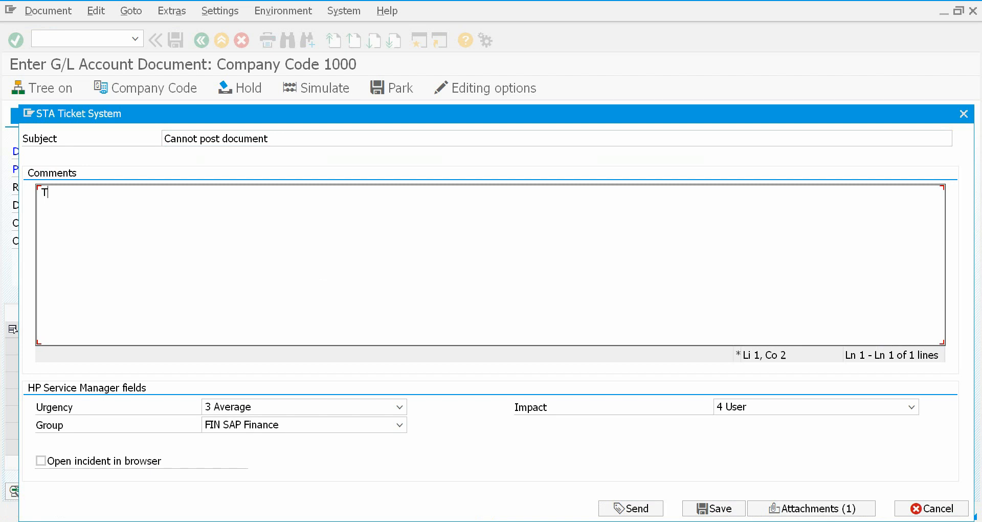
pyautogui.write('est 1')
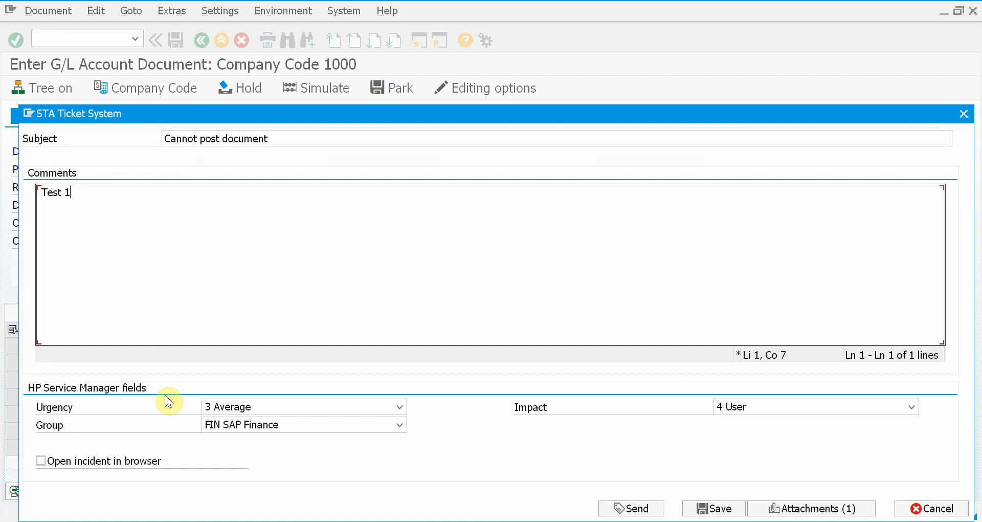
pyautogui.click(294, 409)
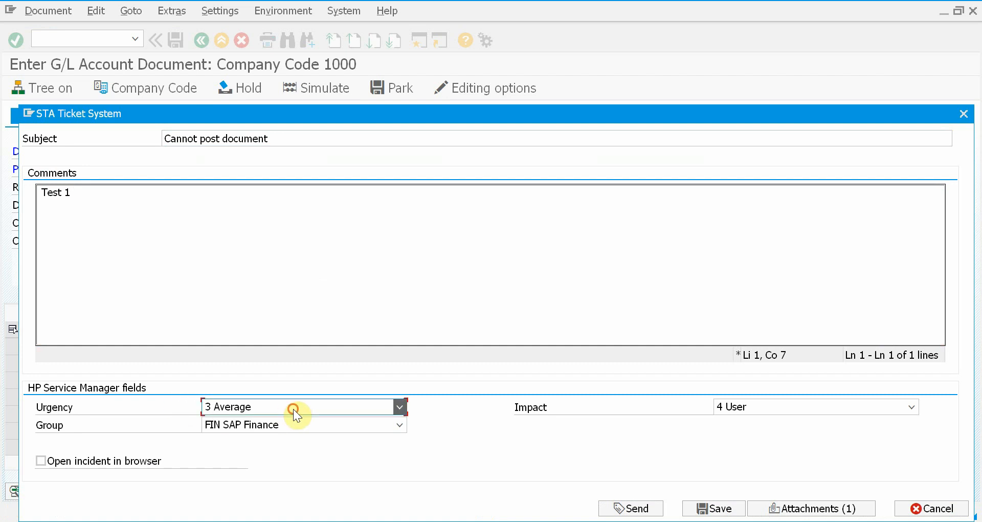
# Send the ticket with urgency 3 Average and impact 4 User, opening the incident in the browser
pyautogui.click(294, 409)
pyautogui.click(757, 406)
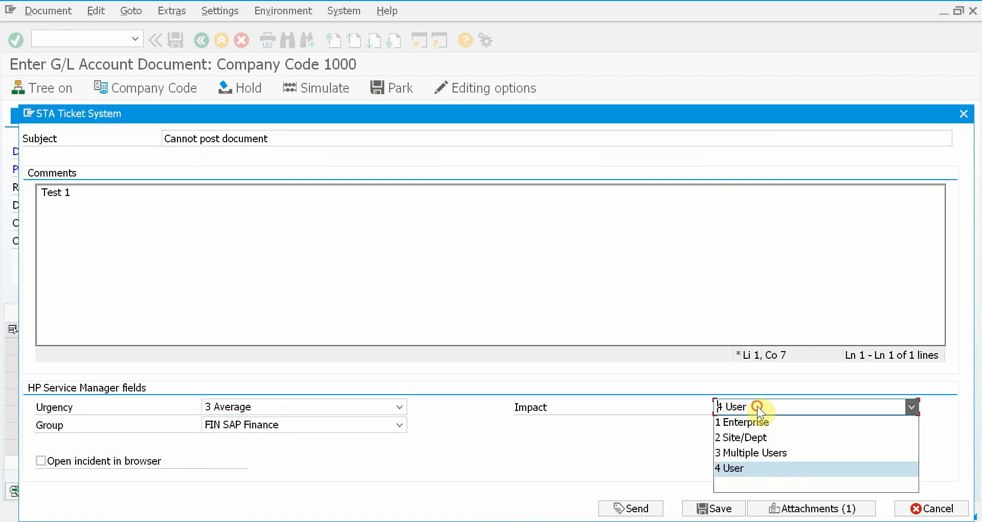
pyautogui.click(758, 406)
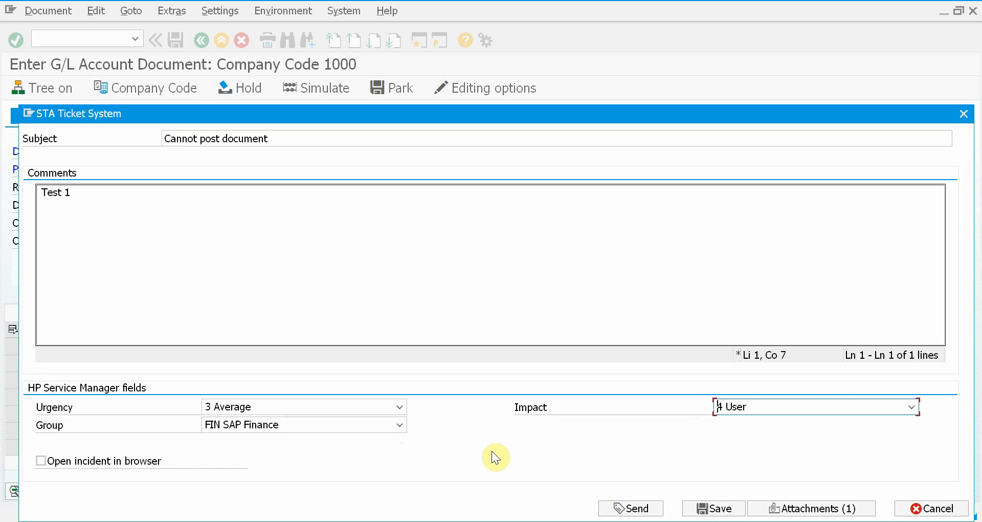
pyautogui.click(85, 459)
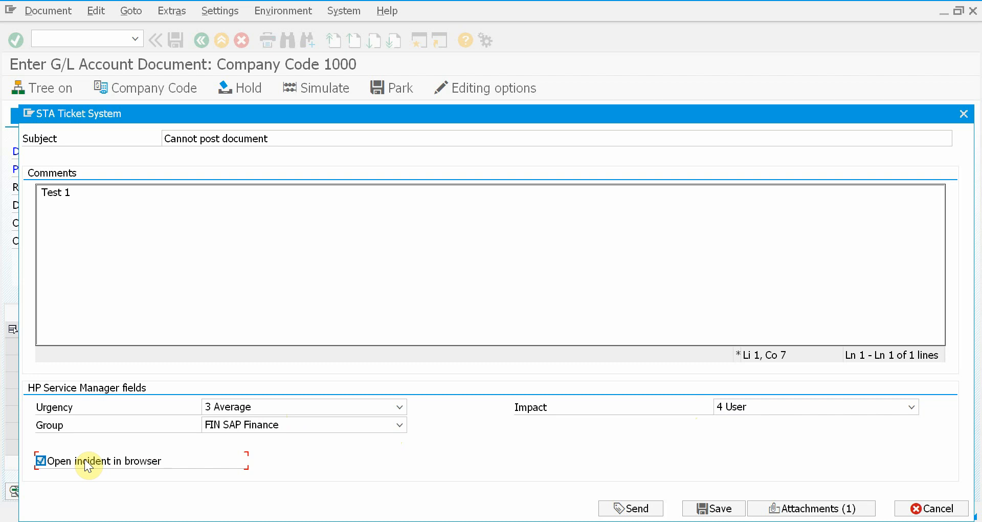
pyautogui.click(640, 510)
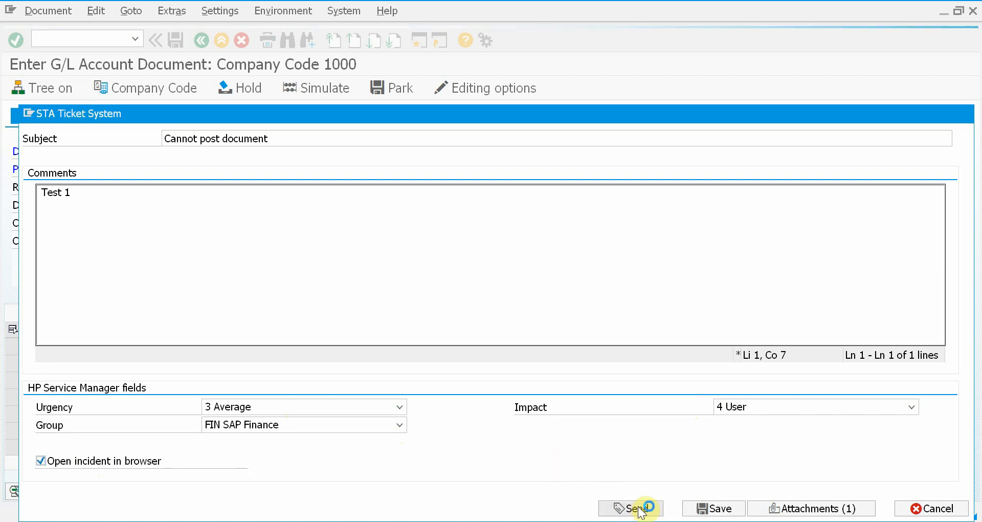
# Log in to Service Manager and decline Chrome's offer to save the password
pyautogui.write('4')
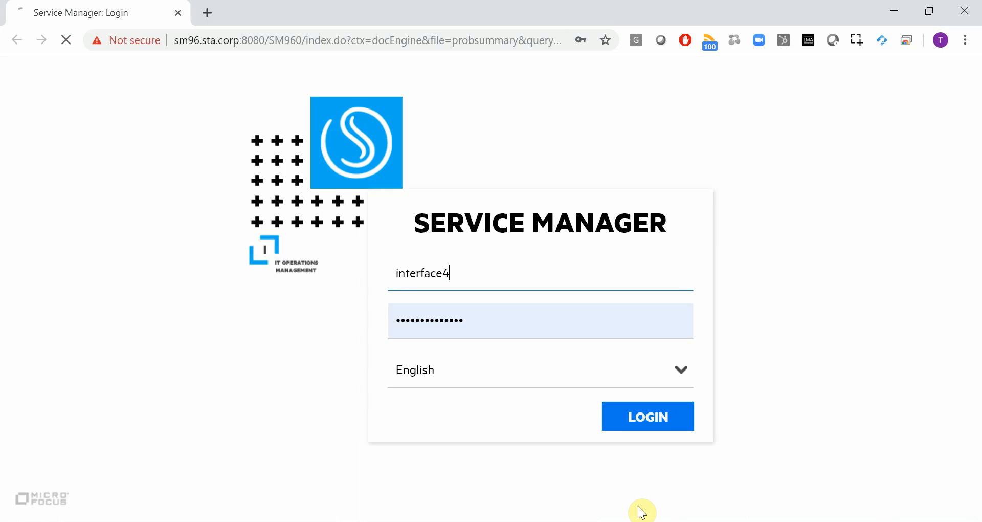
pyautogui.press('Return')
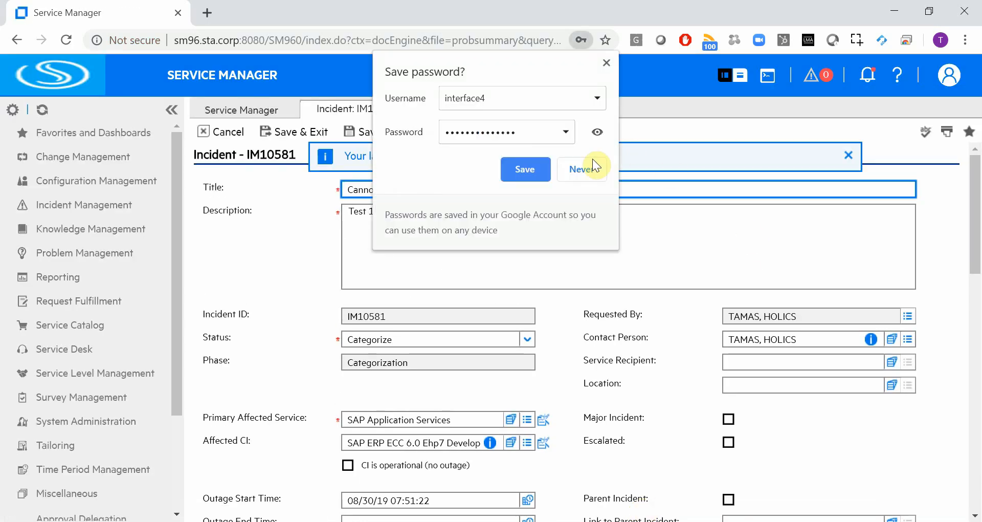
pyautogui.click(582, 168)
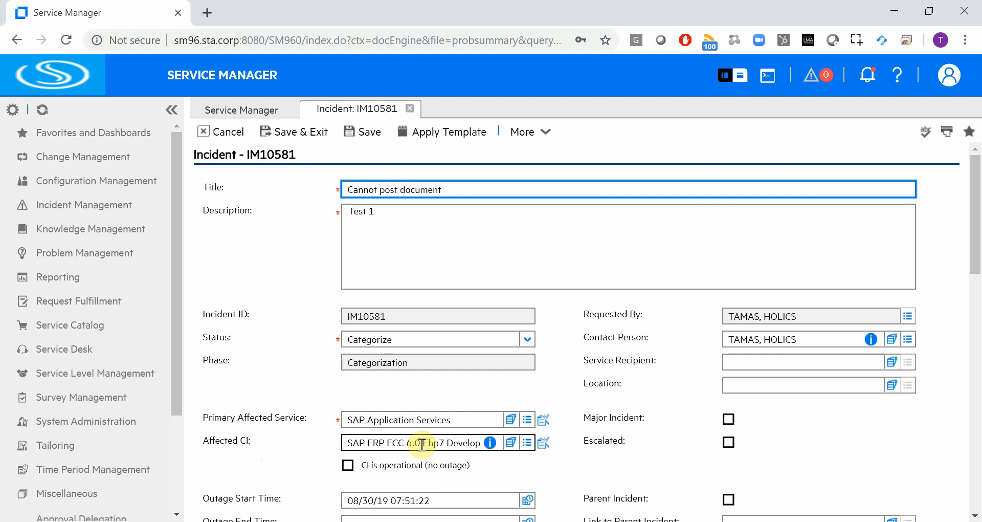
# Check the incident's Area, Assignment Group, Impact, Urgency and Source values, then list its four attachments
pyautogui.scroll(-5, 421, 444)
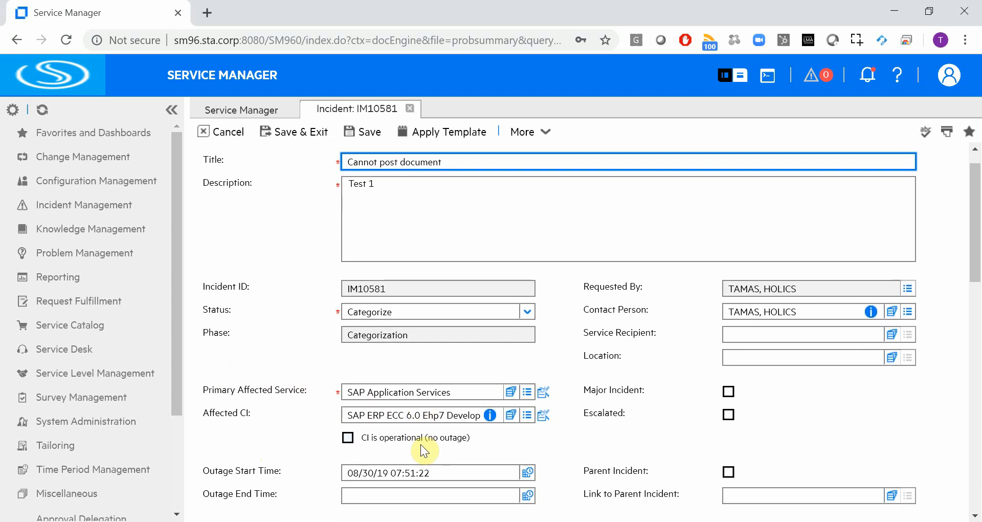
pyautogui.scroll(-8, 422, 450)
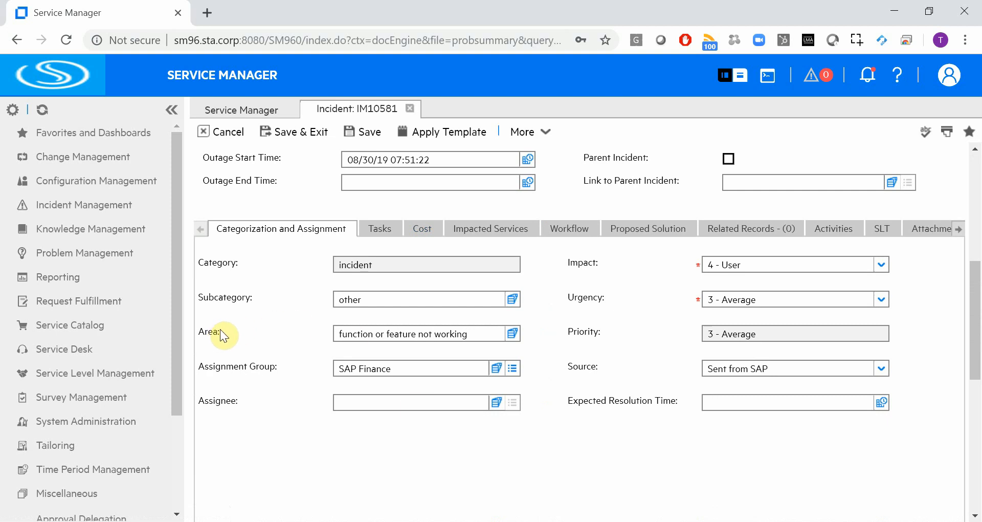
pyautogui.click(340, 333)
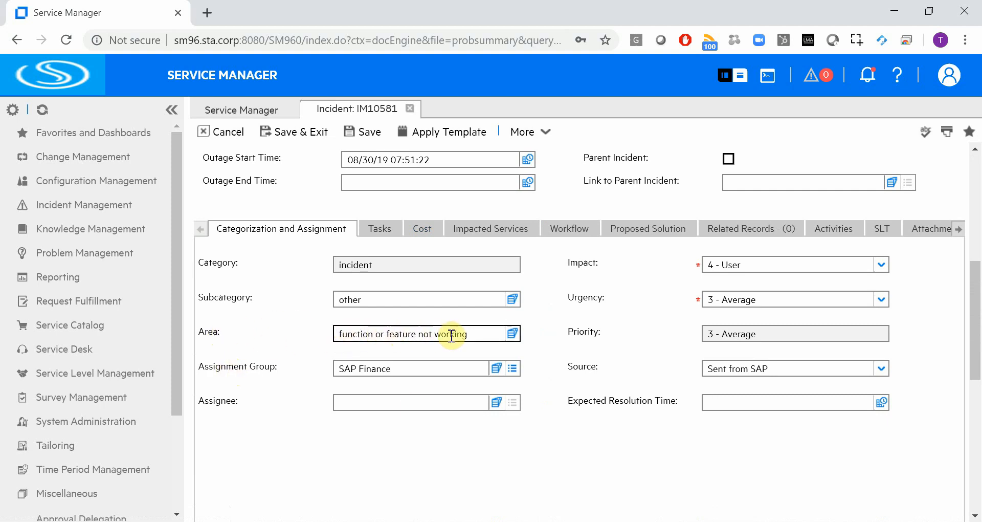
pyautogui.click(346, 368)
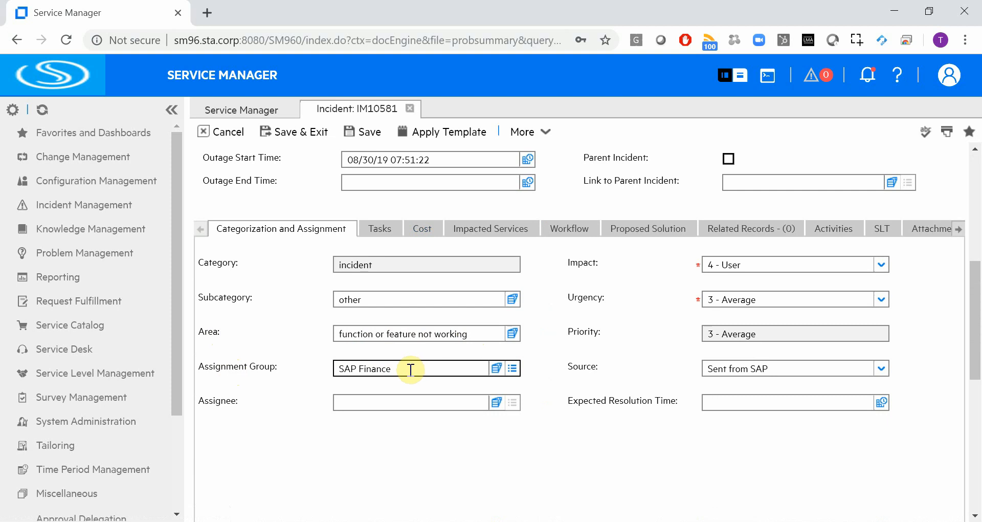
pyautogui.click(716, 263)
pyautogui.click(773, 298)
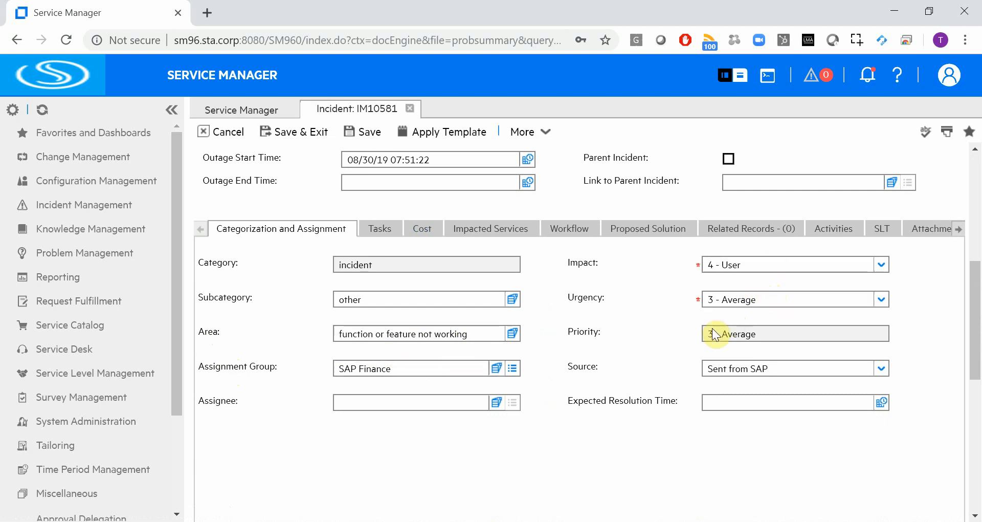
pyautogui.click(785, 375)
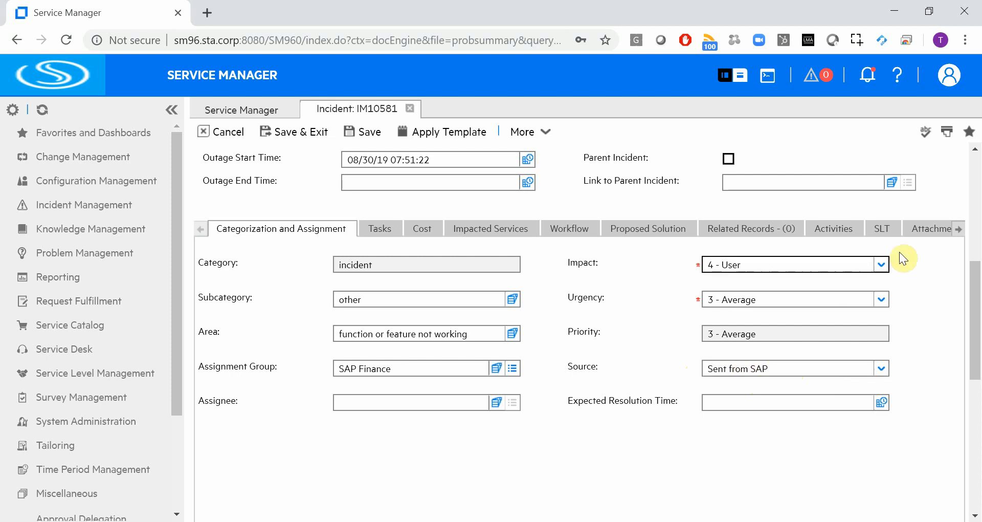
pyautogui.click(931, 230)
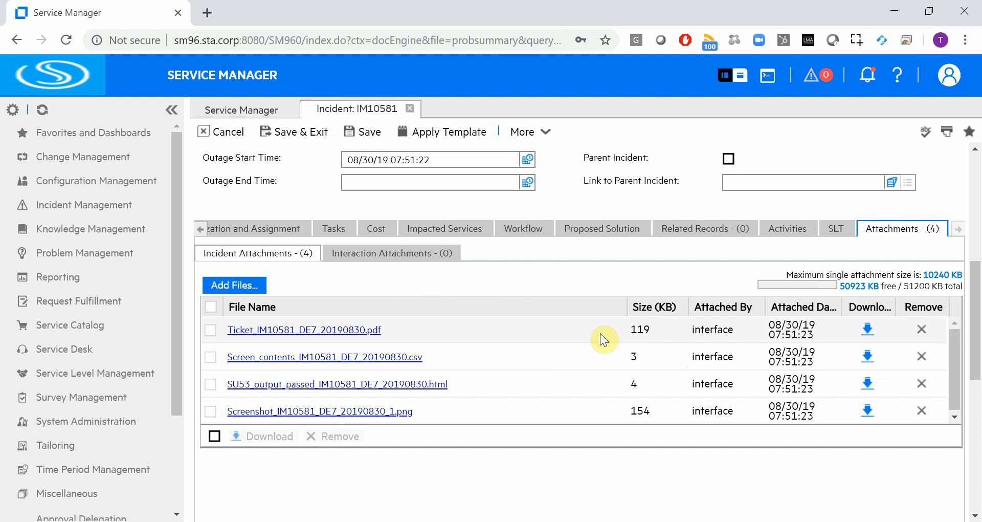
# Open the screenshot PNG attachment, then close the image viewer
pyautogui.click(346, 412)
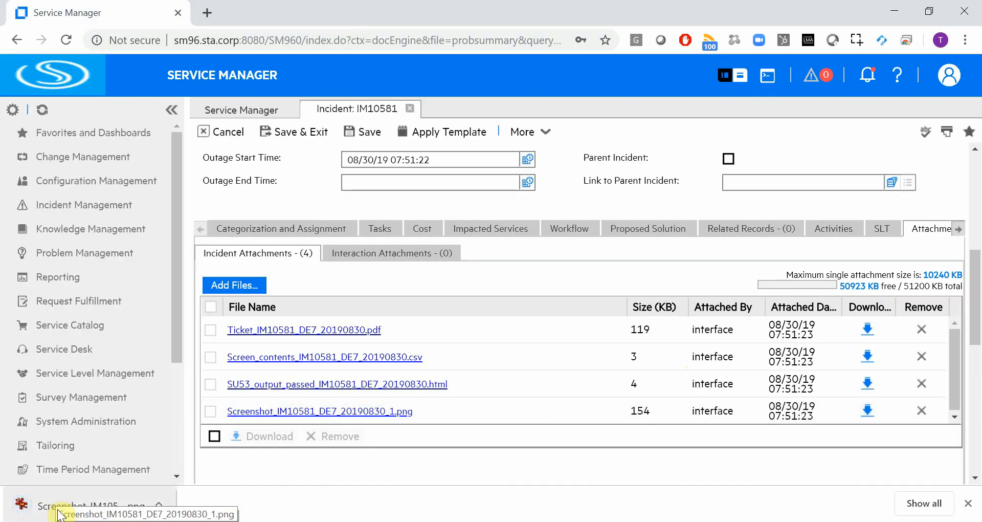
pyautogui.click(59, 512)
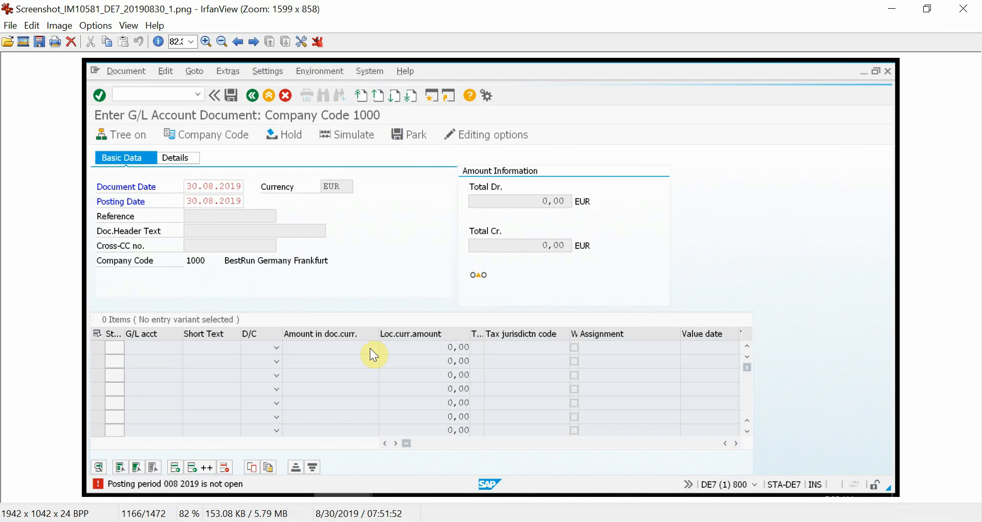
pyautogui.press('Escape')
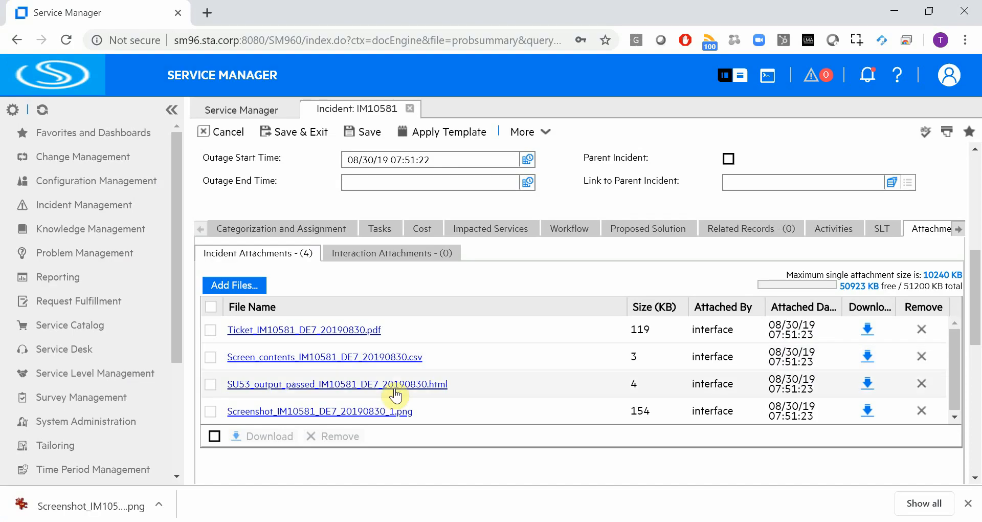
# Open the SU53 authorization HTML, then the screen-contents CSV attachment in Excel
pyautogui.click(318, 388)
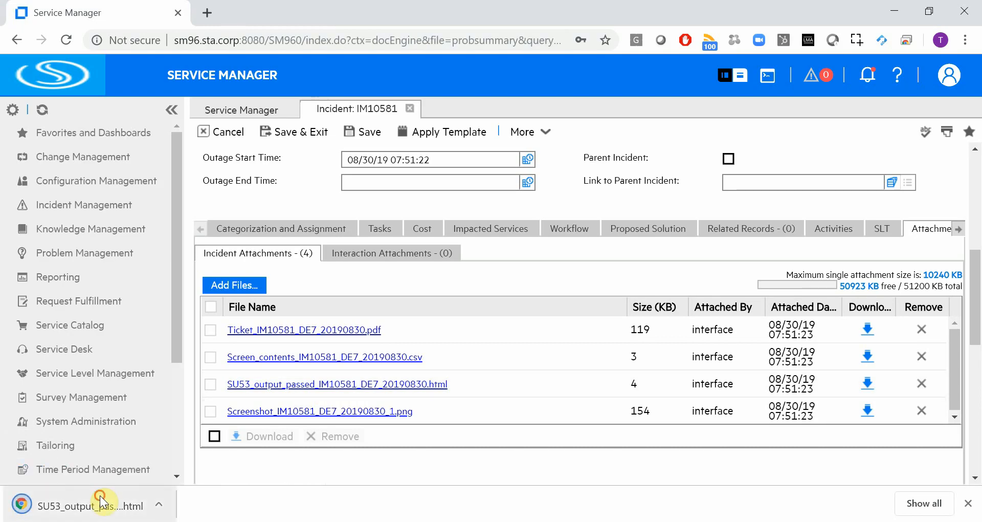
pyautogui.click(99, 503)
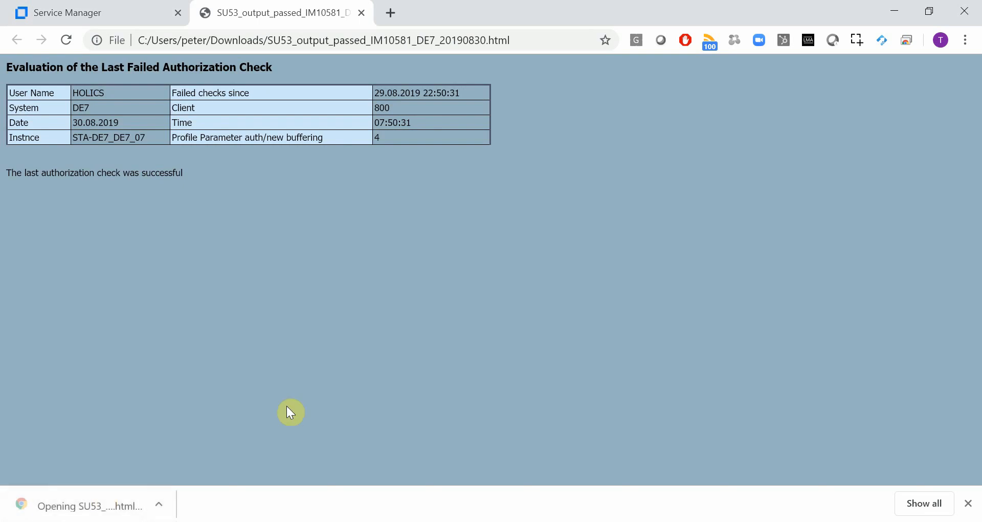
pyautogui.hotkey('ctrl', 'Tab')
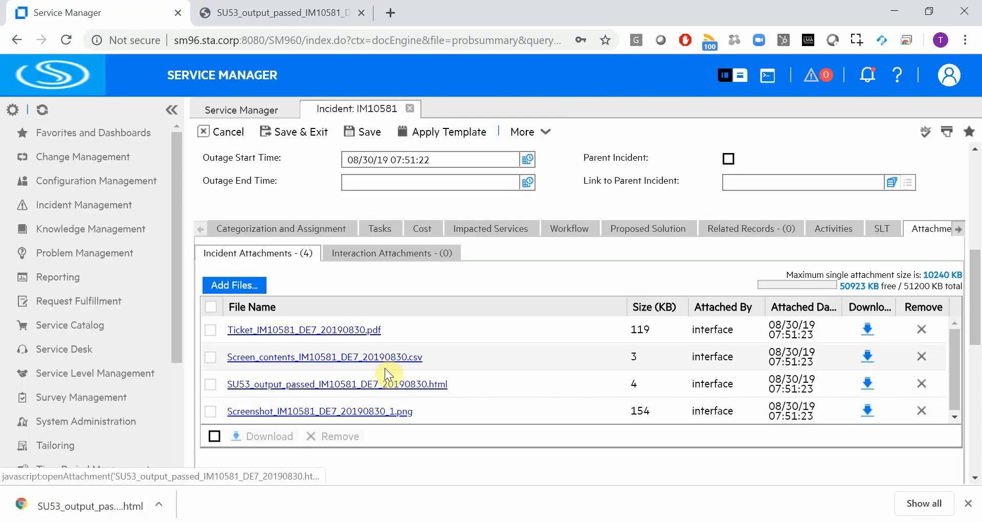
pyautogui.click(342, 358)
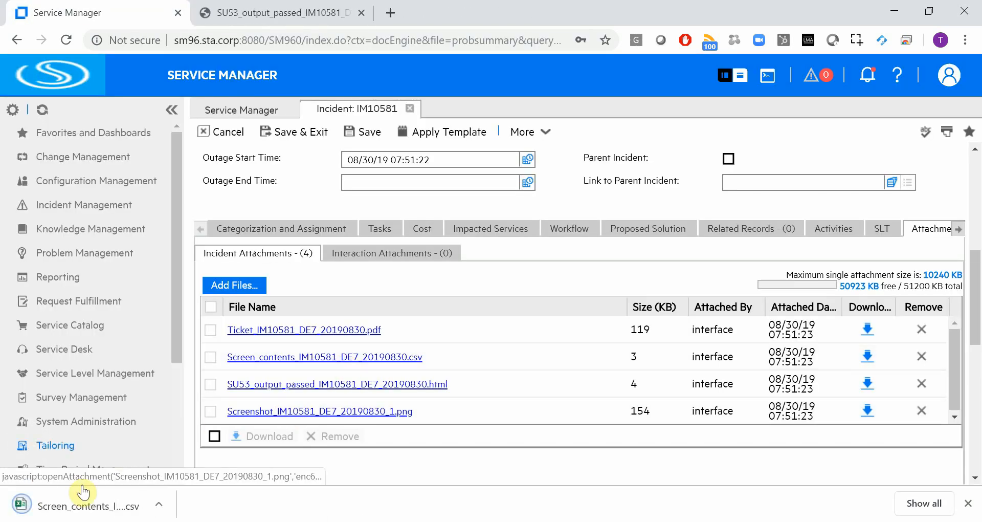
pyautogui.click(65, 507)
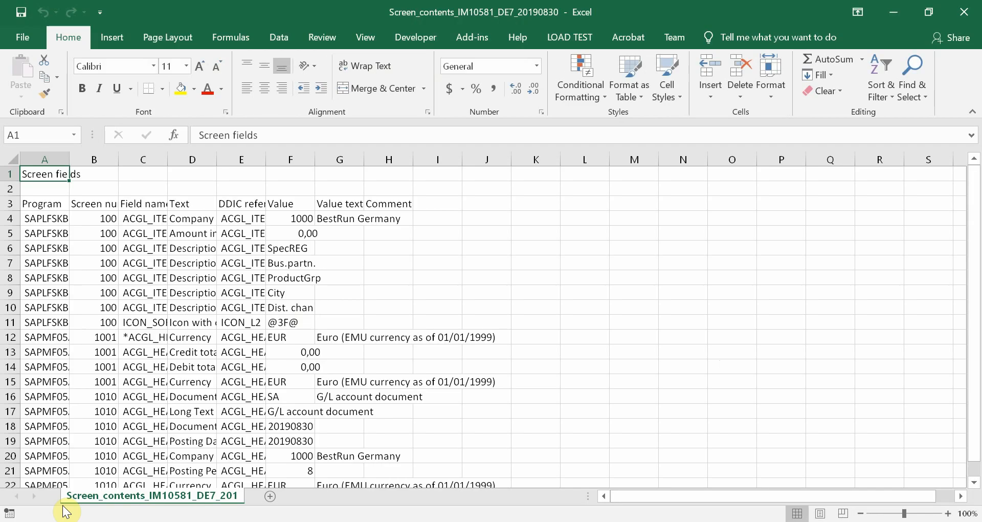
# Auto-fit columns A–G of the screen-contents sheet to their contents
pyautogui.moveTo(33, 160); pyautogui.dragTo(324, 164)
pyautogui.doubleClick(362, 161)
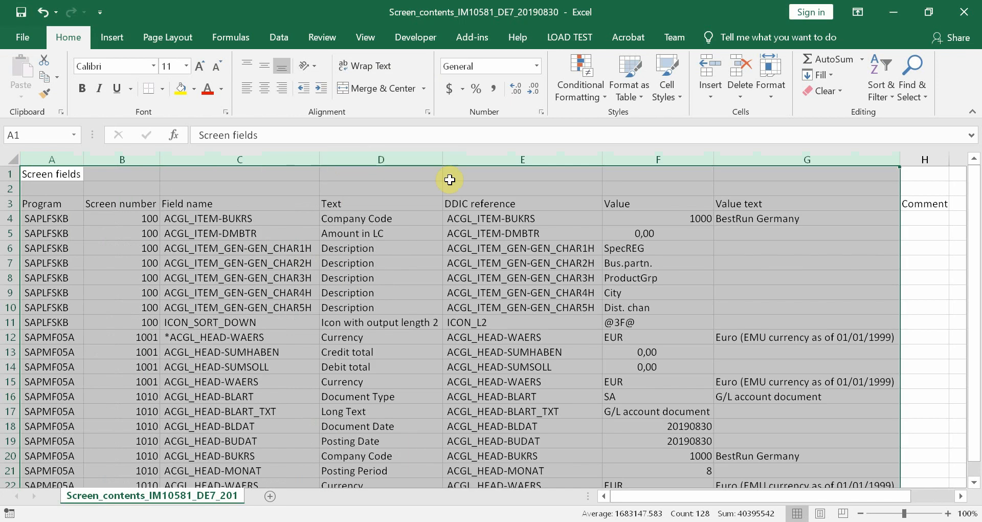
pyautogui.click(656, 159)
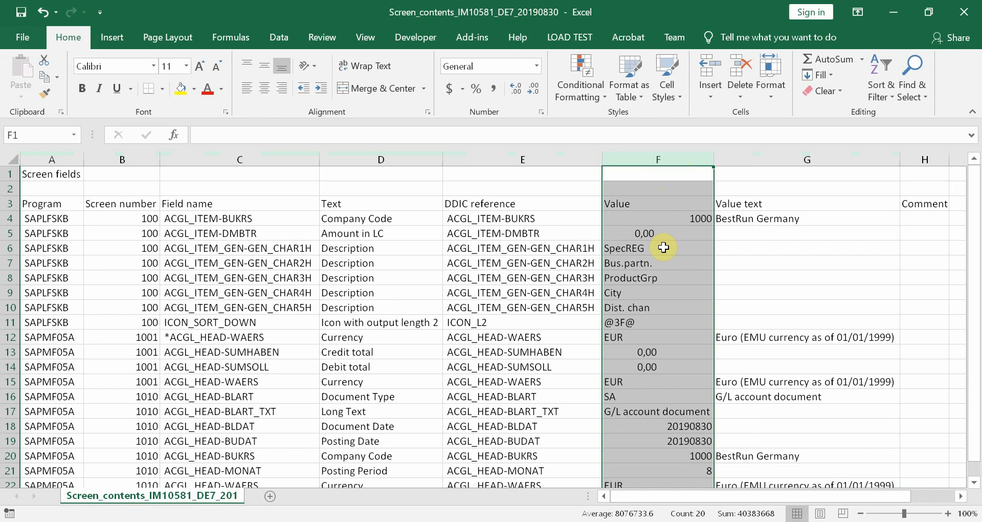
# Review the row 18–19 entries up to Posting Date 20190830, then close the workbook
pyautogui.scroll(-3, 664, 248)
pyautogui.scroll(2, 660, 247)
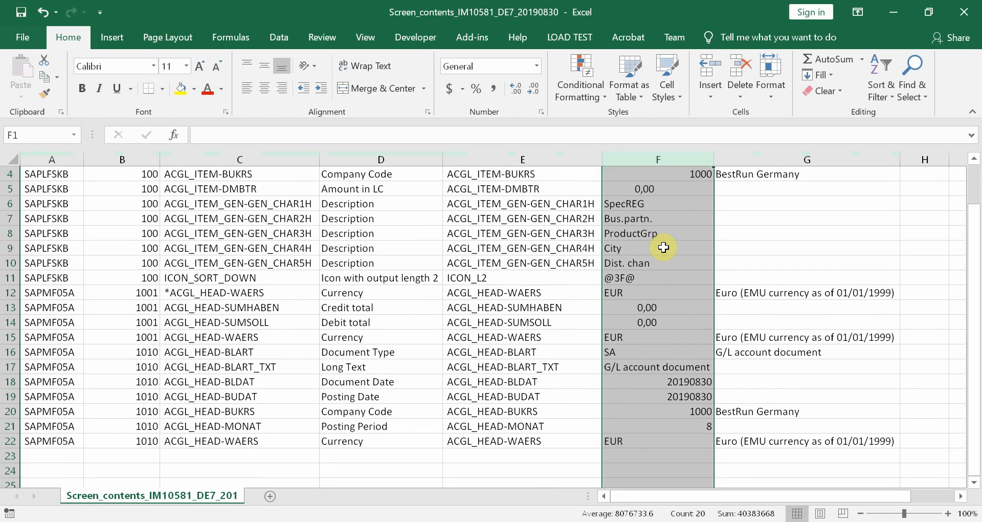
pyautogui.click(67, 379)
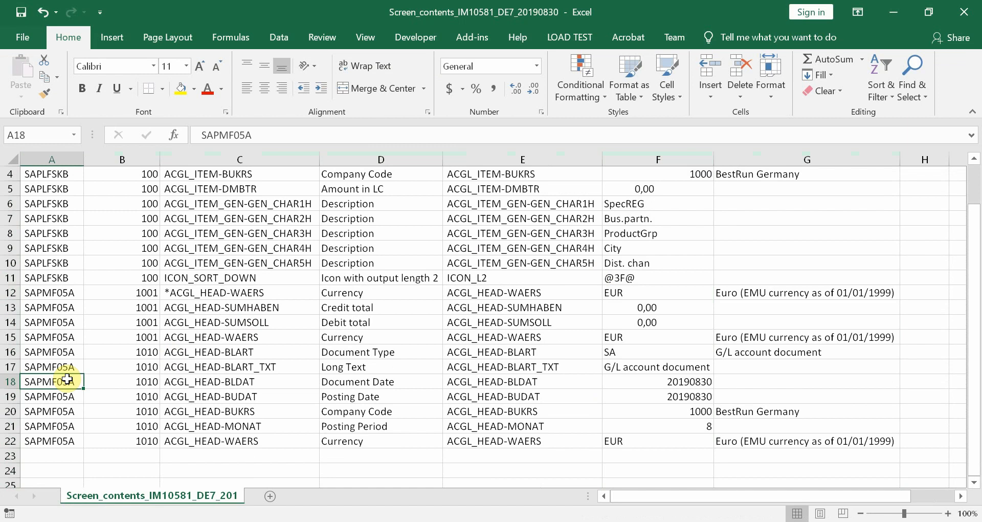
pyautogui.press('Down')
pyautogui.press('Right')
pyautogui.press('Right')
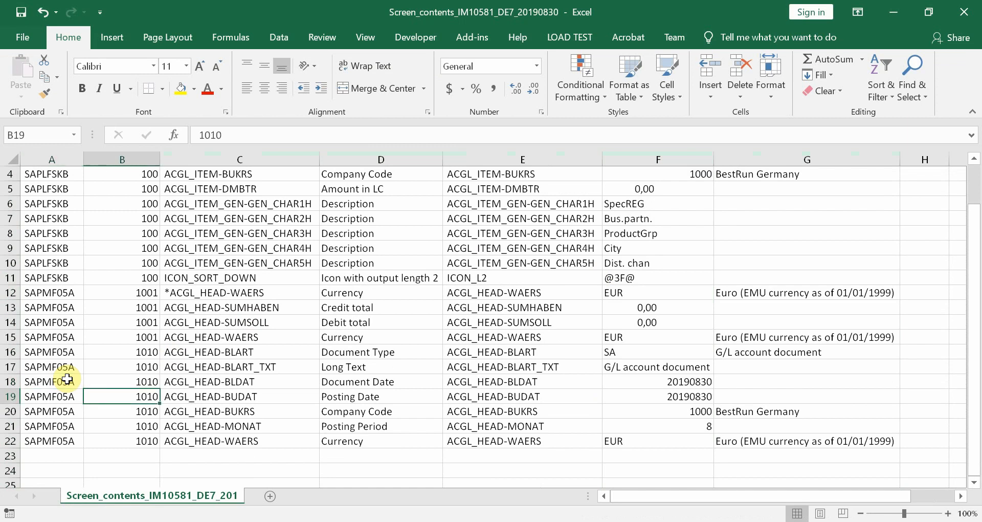
pyautogui.press('Right')
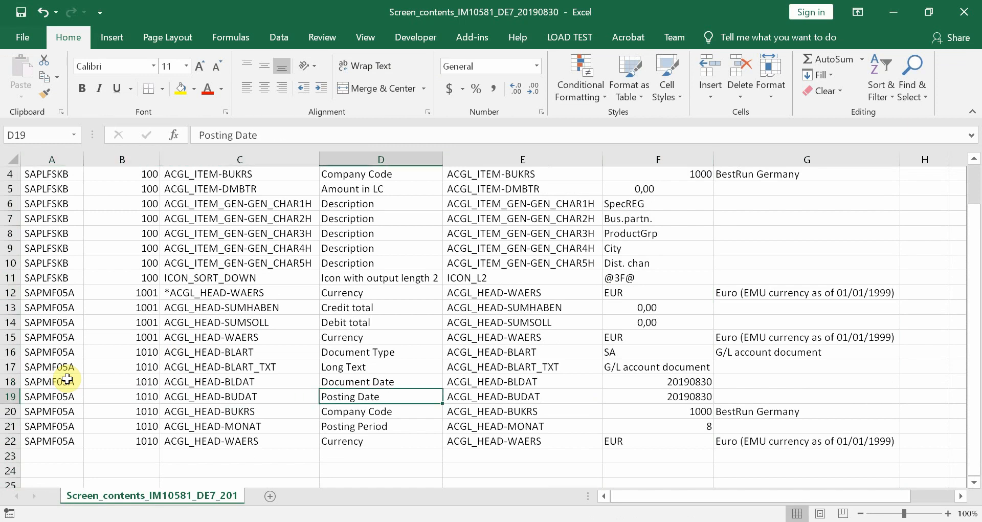
pyautogui.press('Right')
pyautogui.press('Right')
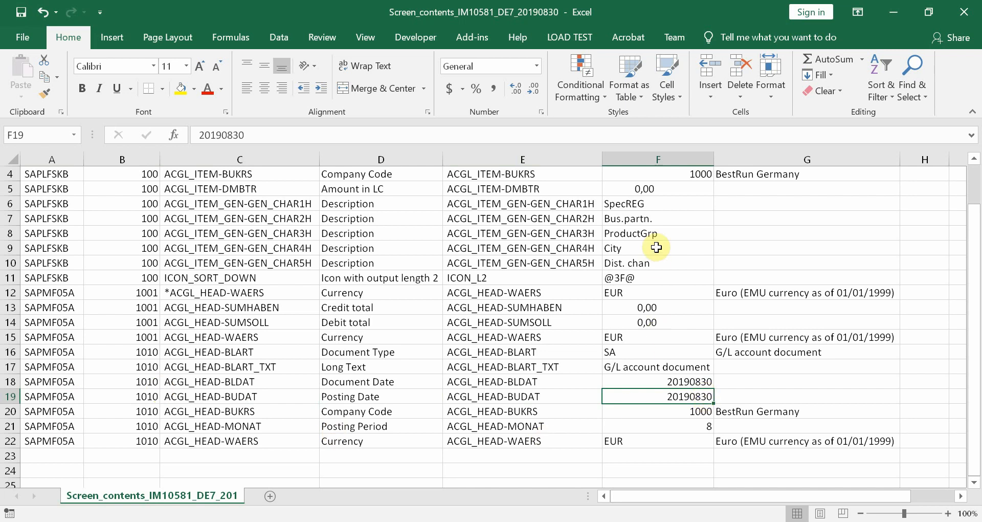
pyautogui.click(967, 11)
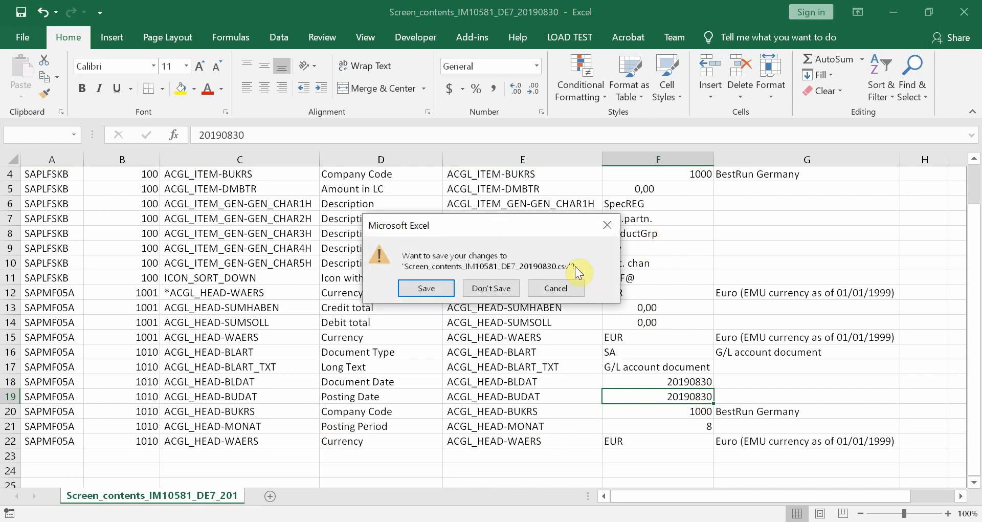
# Discard the workbook changes and open Ticket_IM10581_DE7_20190830.pdf from the incident attachments
pyautogui.click(499, 288)
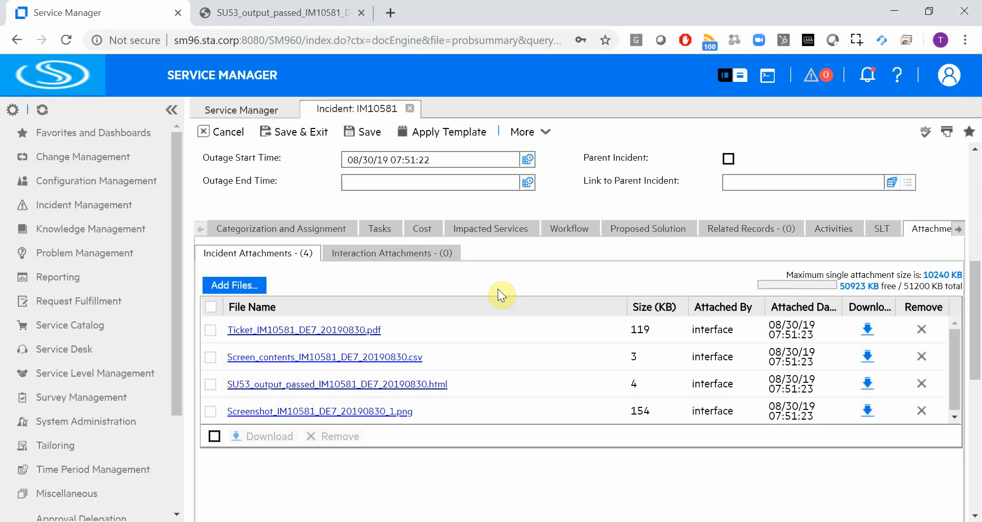
pyautogui.click(350, 332)
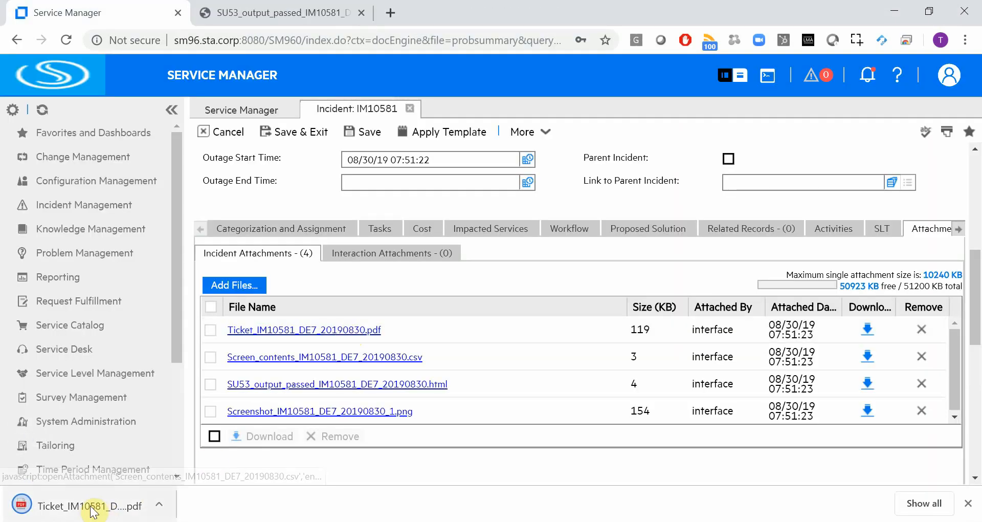
pyautogui.click(92, 506)
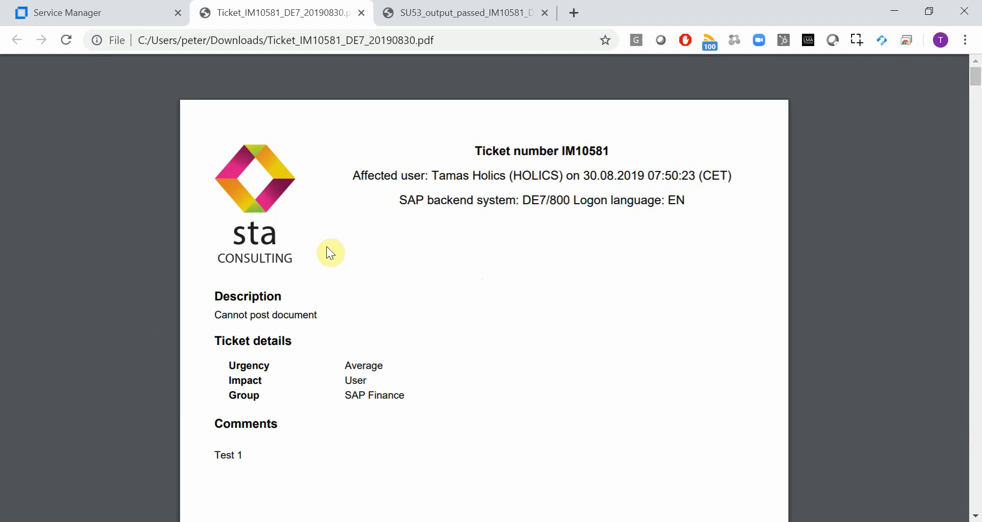
# Read the ticket PDF's program details, 'Posting period 008 2019 is not open' error and call stack
pyautogui.scroll(-15, 566, 237)
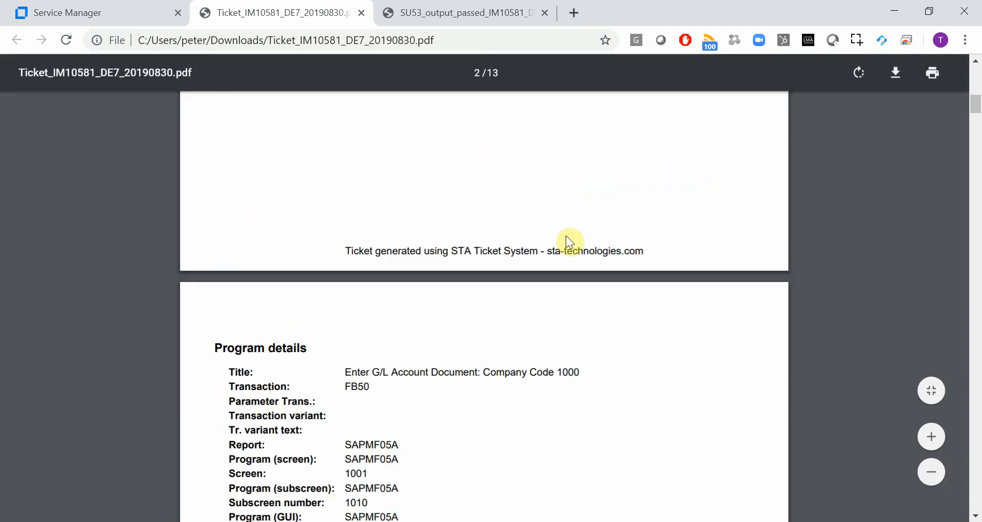
pyautogui.scroll(-2, 565, 241)
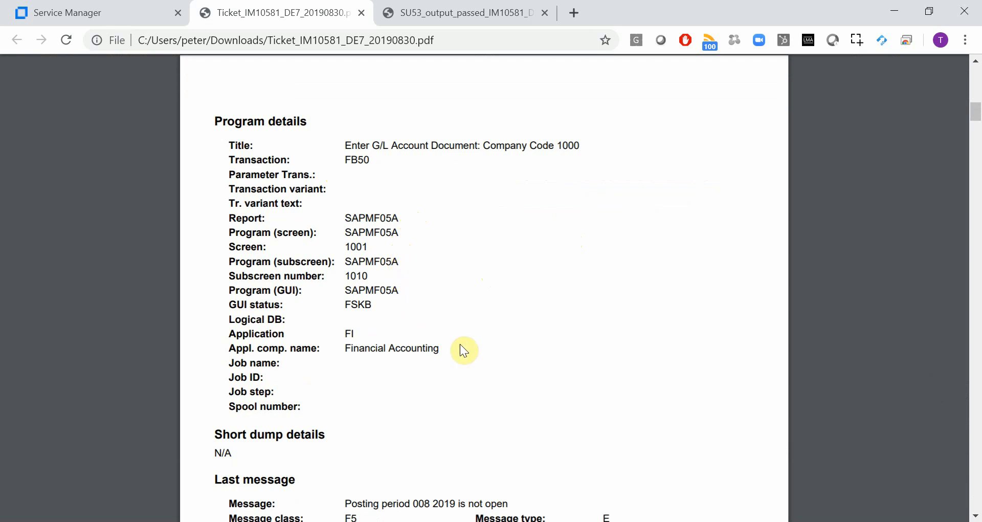
pyautogui.scroll(-5, 477, 351)
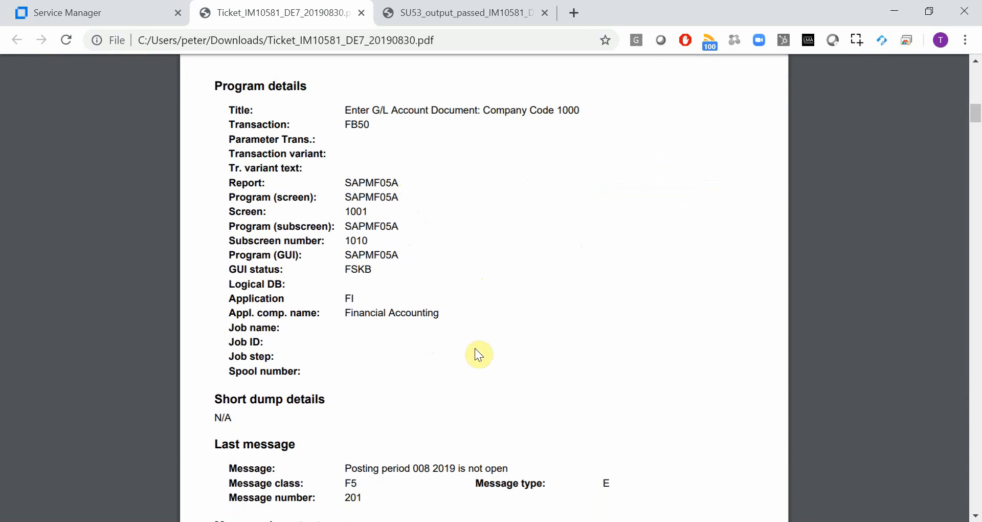
pyautogui.scroll(-2, 475, 349)
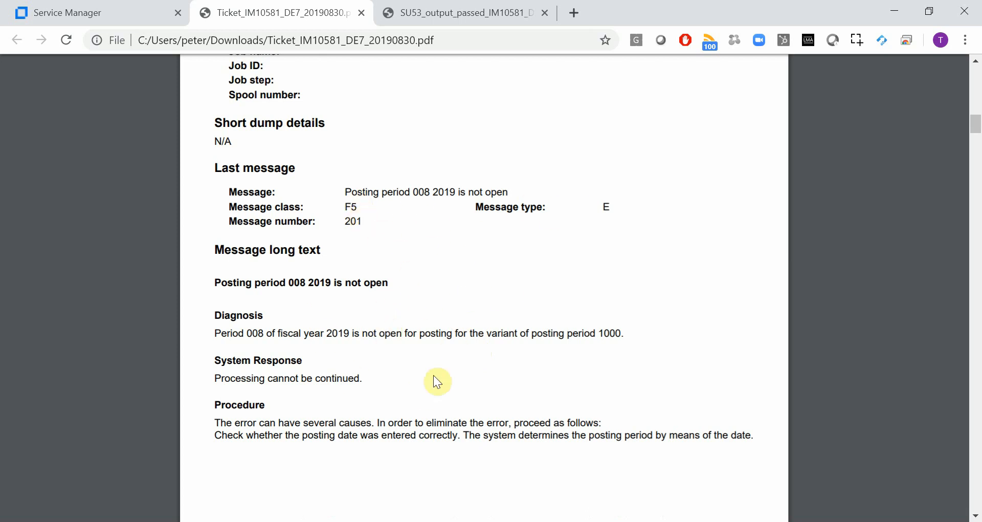
pyautogui.scroll(-10, 434, 375)
pyautogui.scroll(-5, 434, 375)
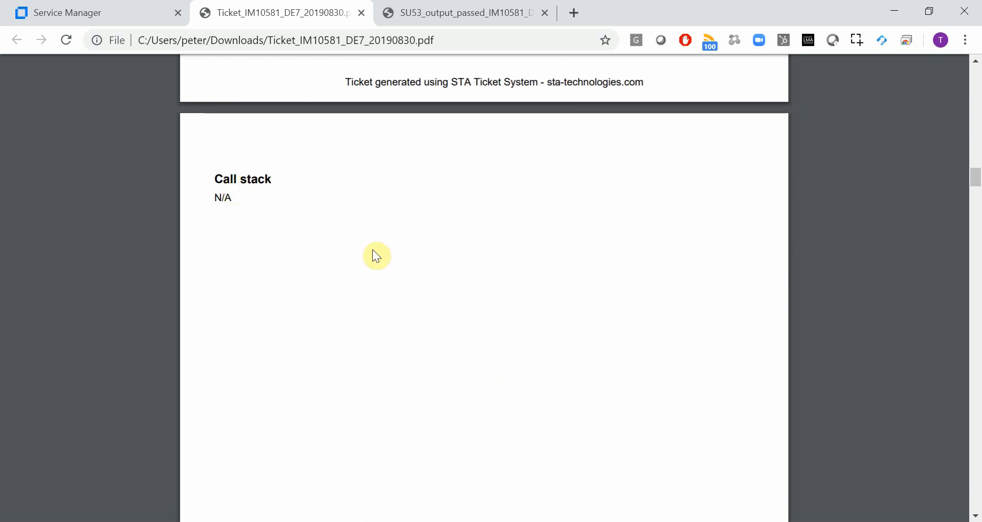
pyautogui.scroll(-14, 398, 274)
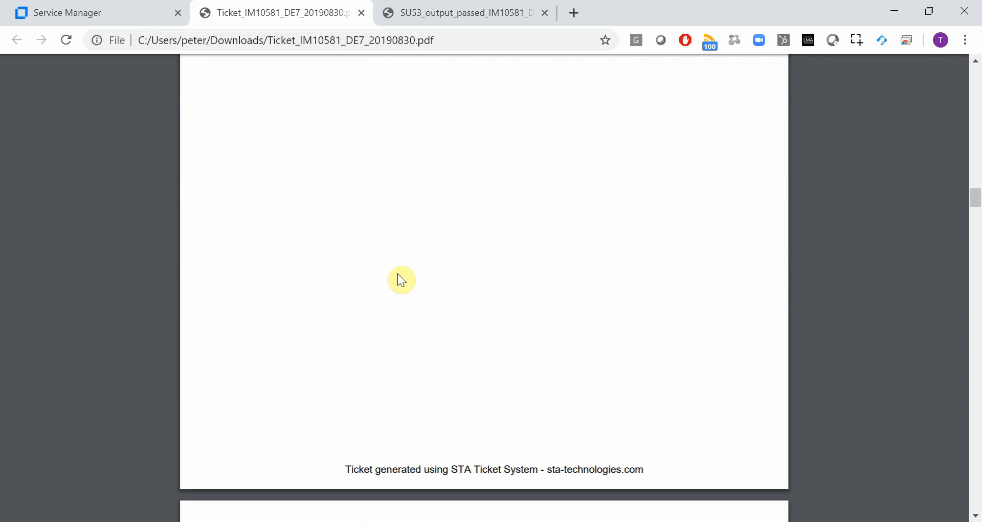
pyautogui.scroll(-5, 398, 276)
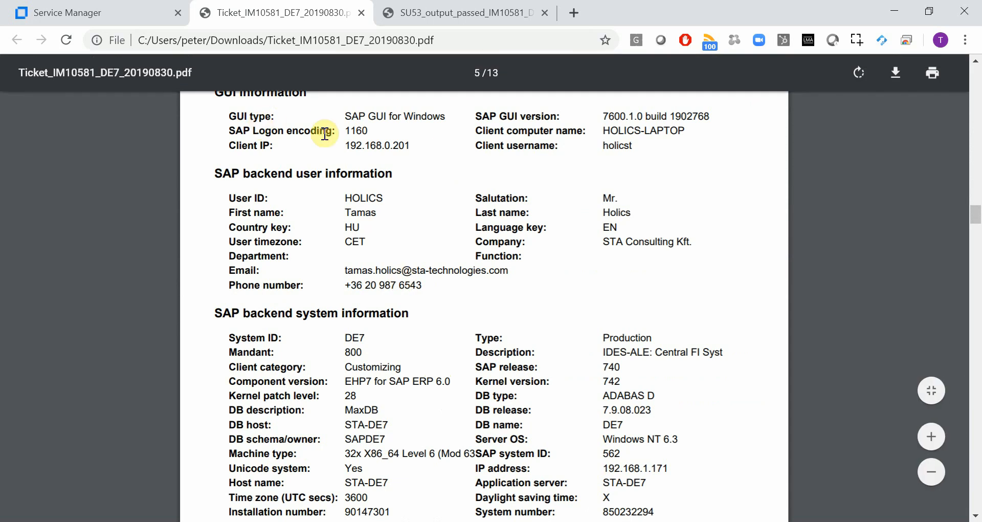
# Read the GUI, backend user and system details down to the components table with releases and SP levels
pyautogui.scroll(1, 325, 133)
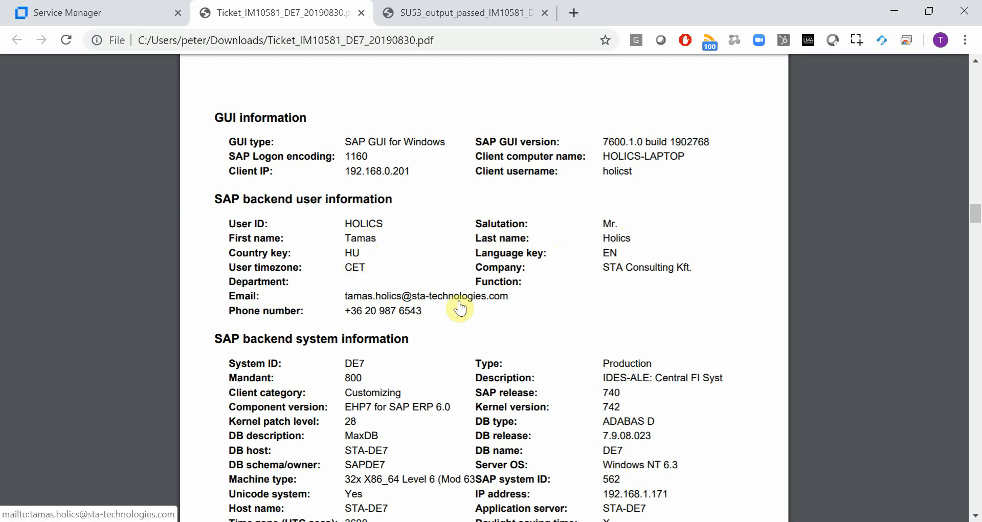
pyautogui.scroll(-3, 460, 308)
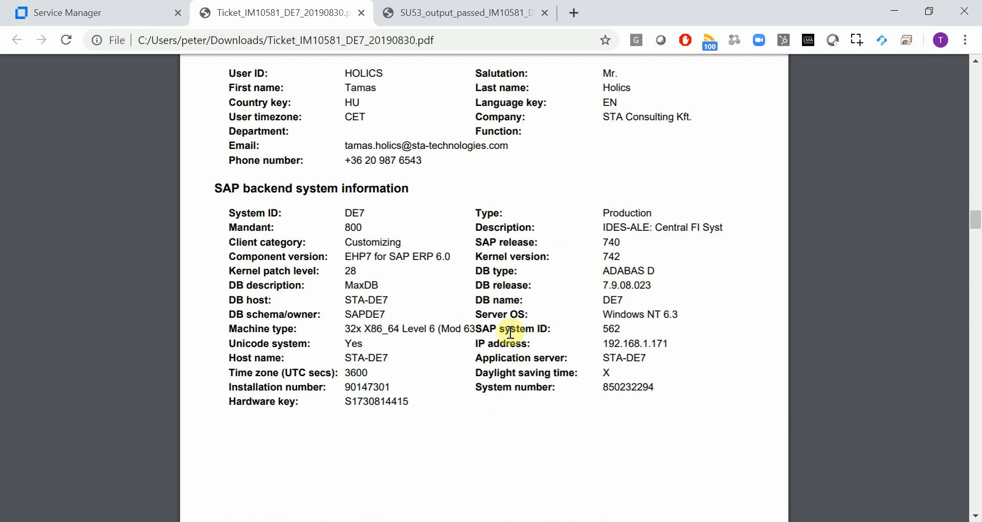
pyautogui.scroll(-12, 509, 333)
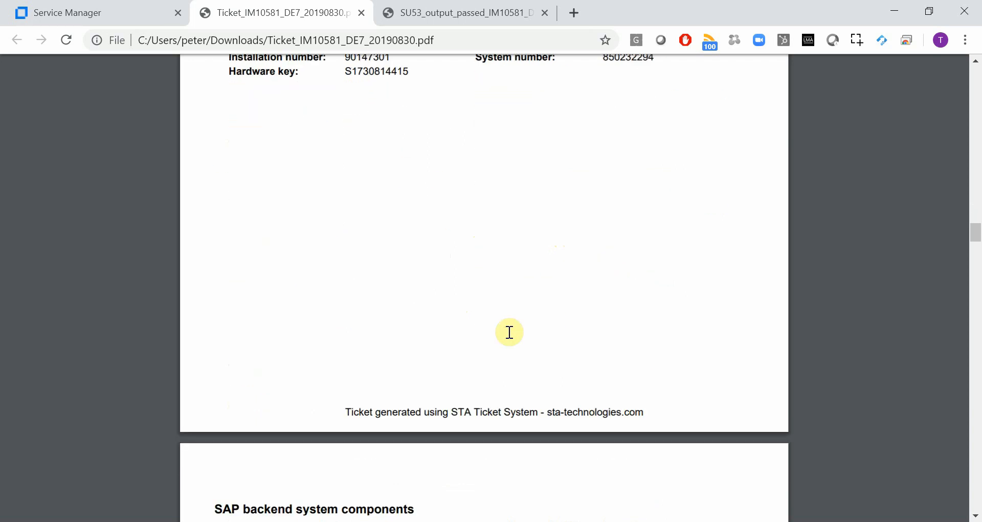
pyautogui.scroll(-2, 509, 333)
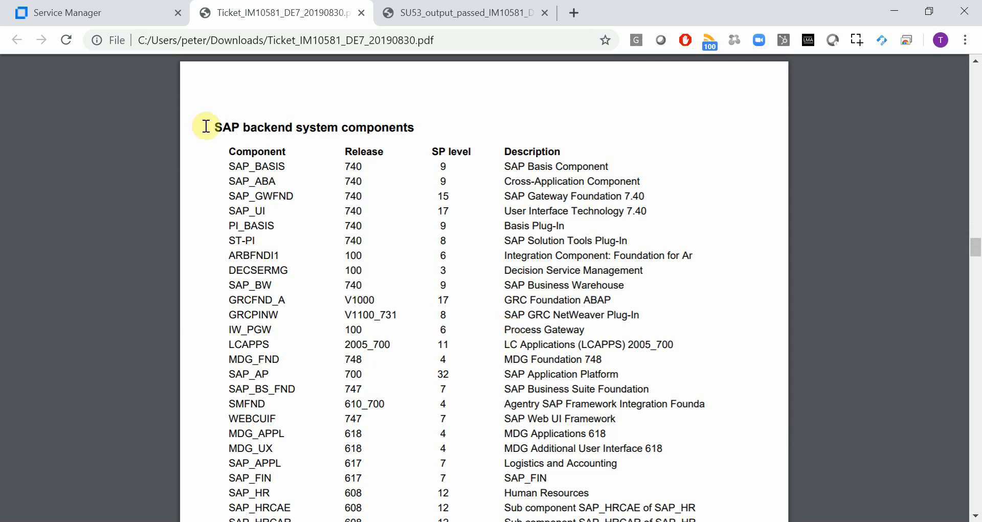
# Return to incident IM10581 in Service Manager, showing status Categorize, phase Categorization and its four attachments
pyautogui.click(96, 11)
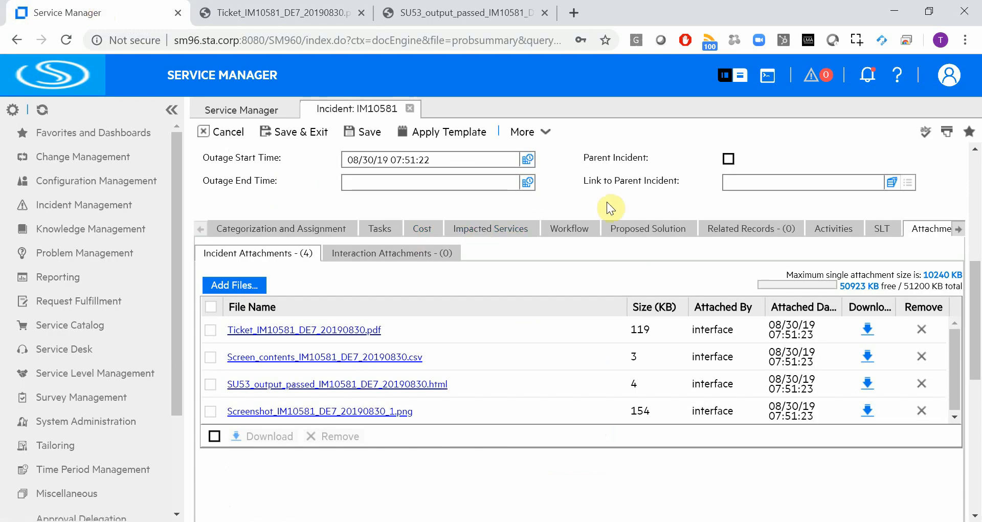
pyautogui.scroll(6, 607, 202)
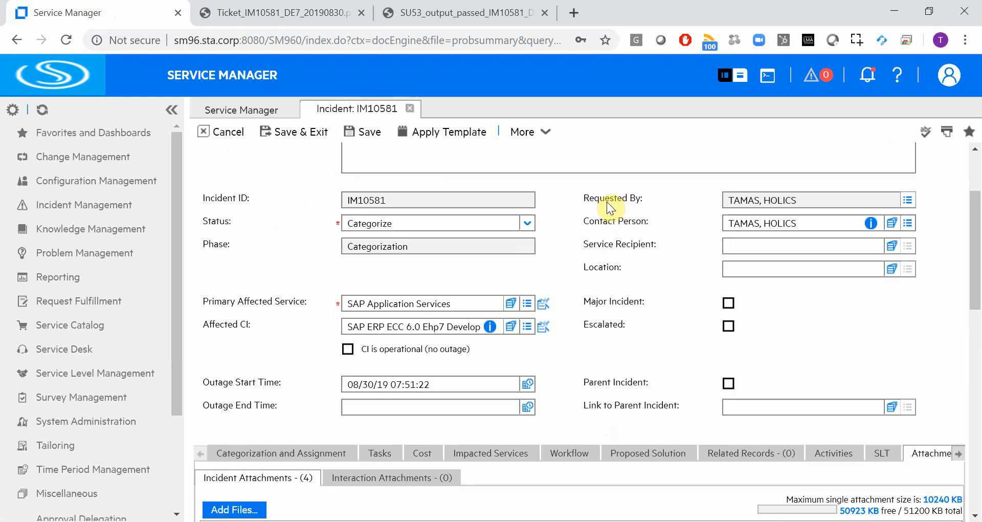
pyautogui.scroll(-2, 607, 202)
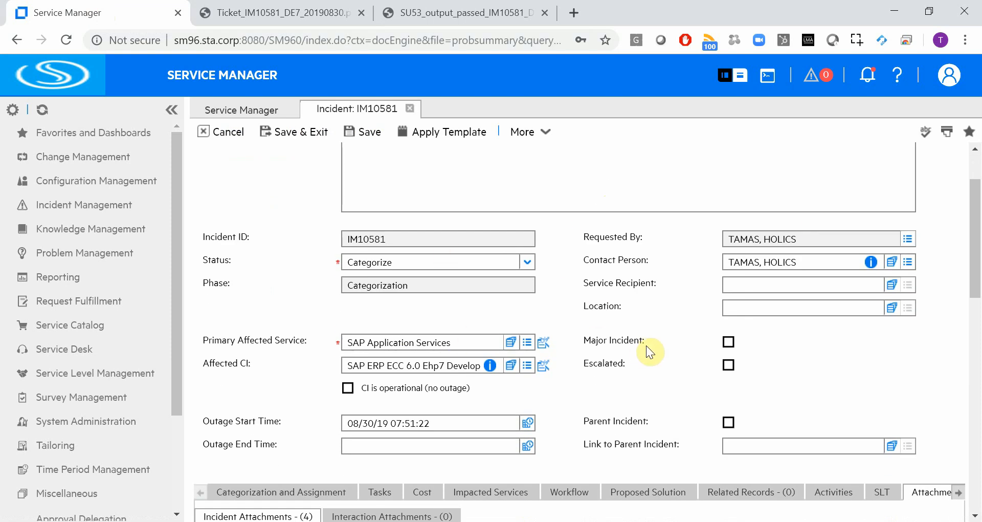
pyautogui.scroll(-4, 646, 345)
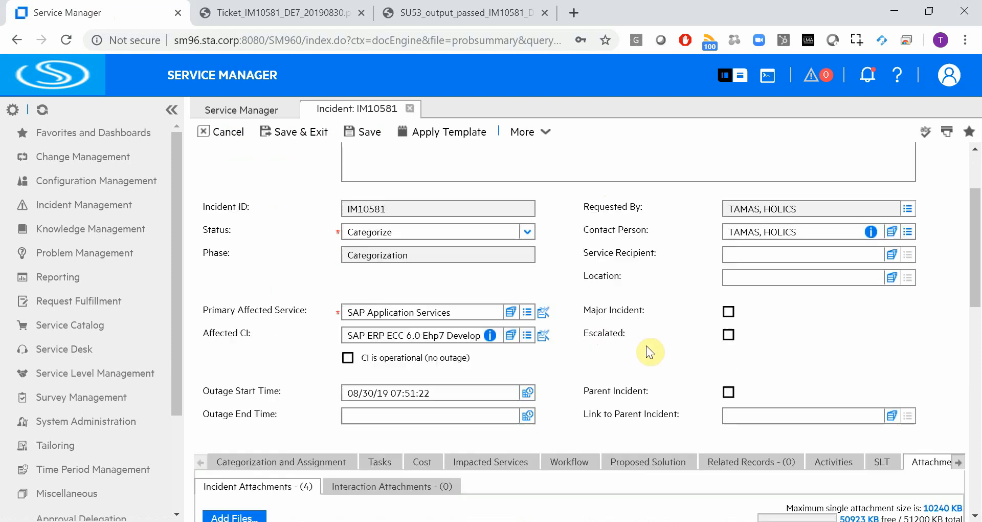